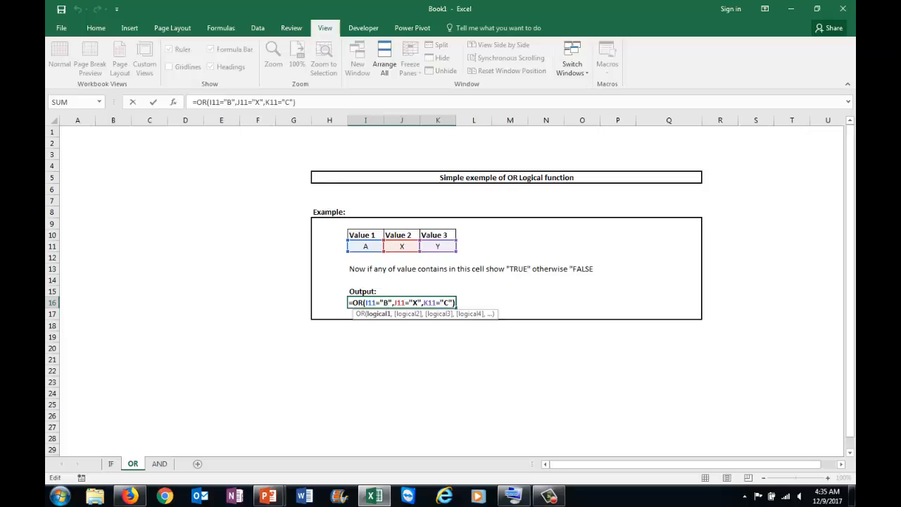
Commit the OR formula in output cell I16, reopen it to review its three conditions, and close it again.
{"action": "key", "text": "Return"}
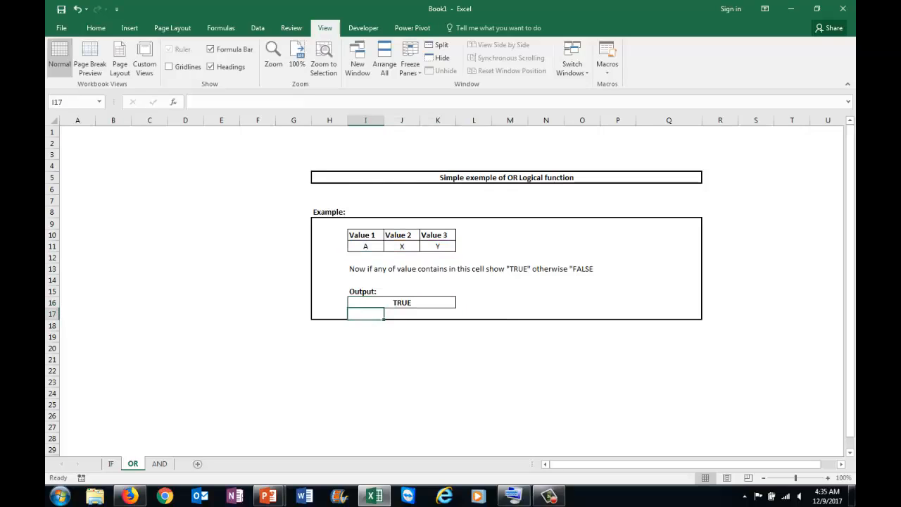
{"action": "double_click", "coordinate": [406, 303]}
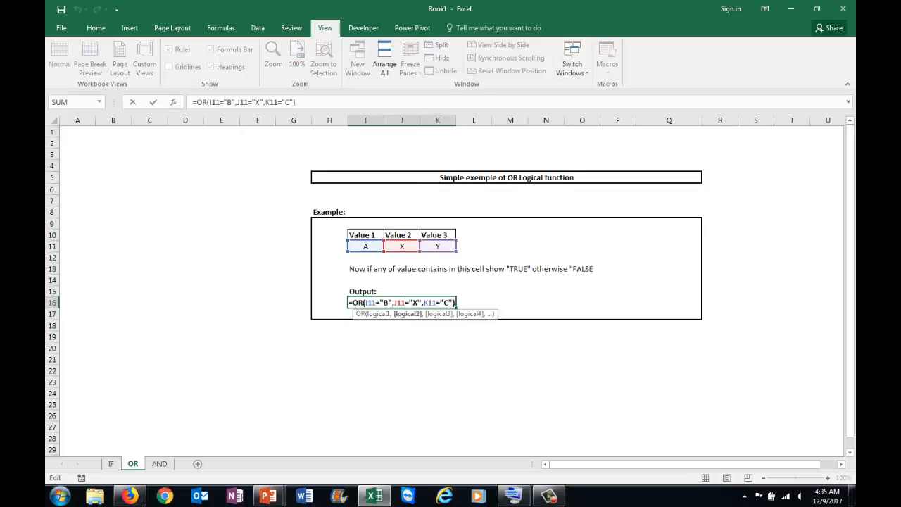
{"action": "key", "text": "Return"}
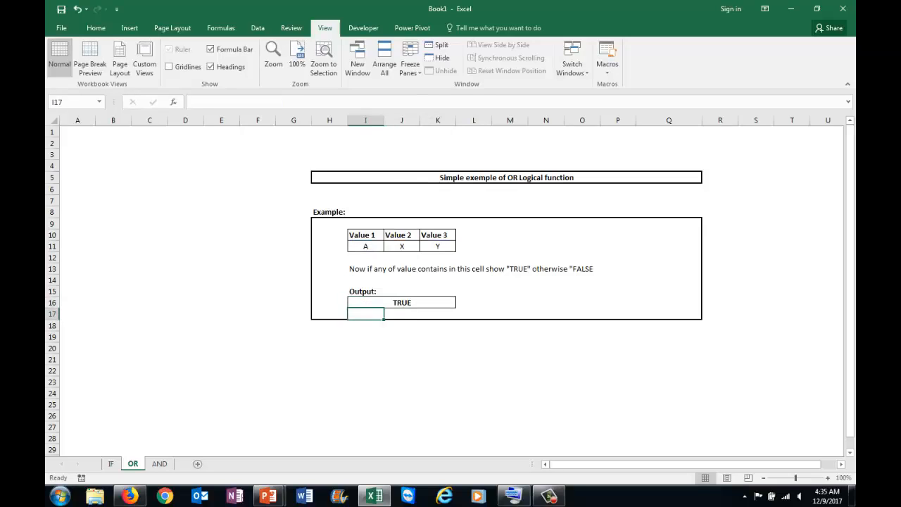
Set Value 2 in cell J11 of the OR example to n and check the output cell.
{"action": "left_click", "coordinate": [402, 247]}
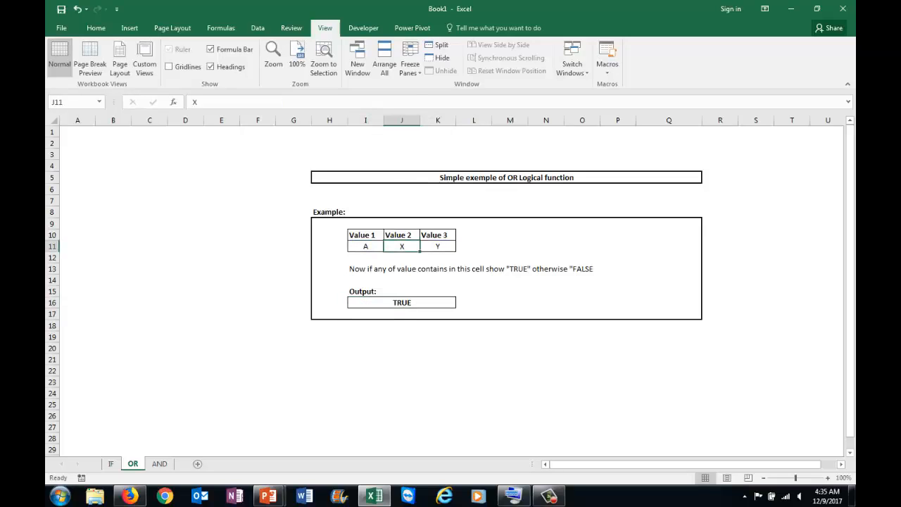
{"action": "type", "text": "n"}
{"action": "key", "text": "Return"}
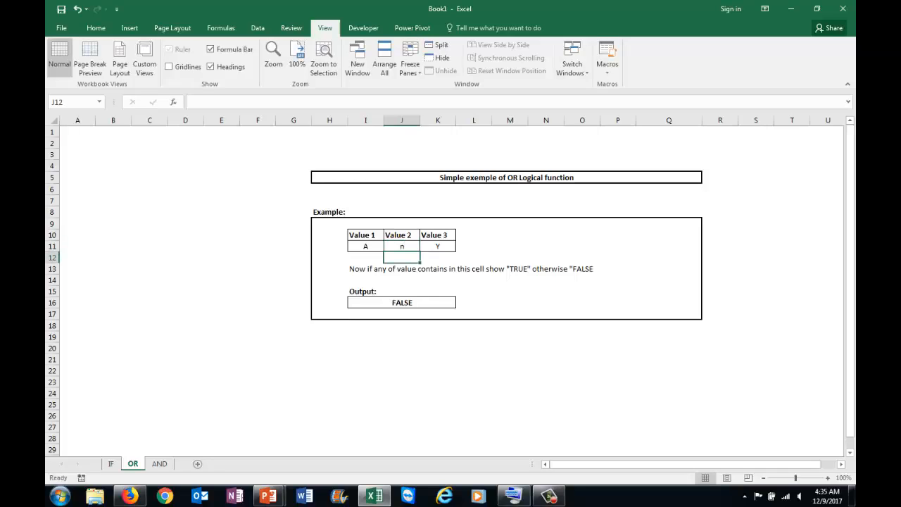
{"action": "left_click", "coordinate": [403, 303]}
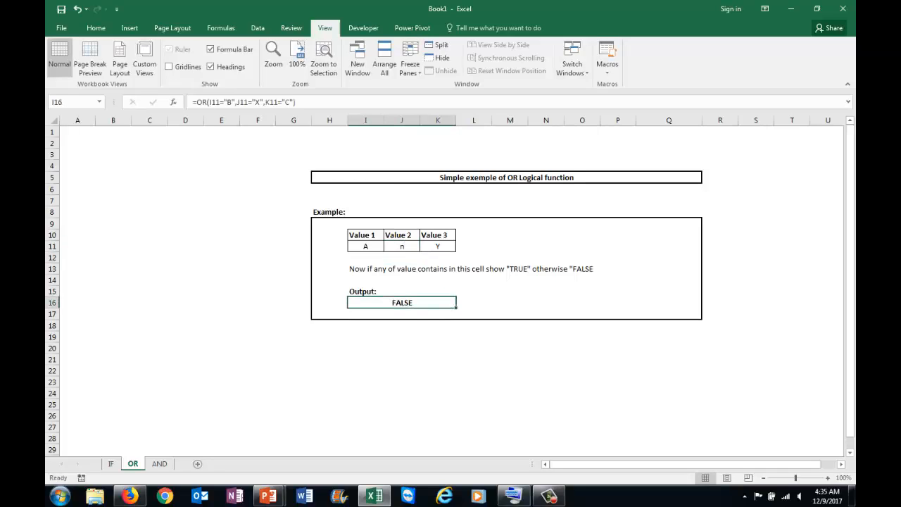
{"action": "left_click", "coordinate": [365, 258]}
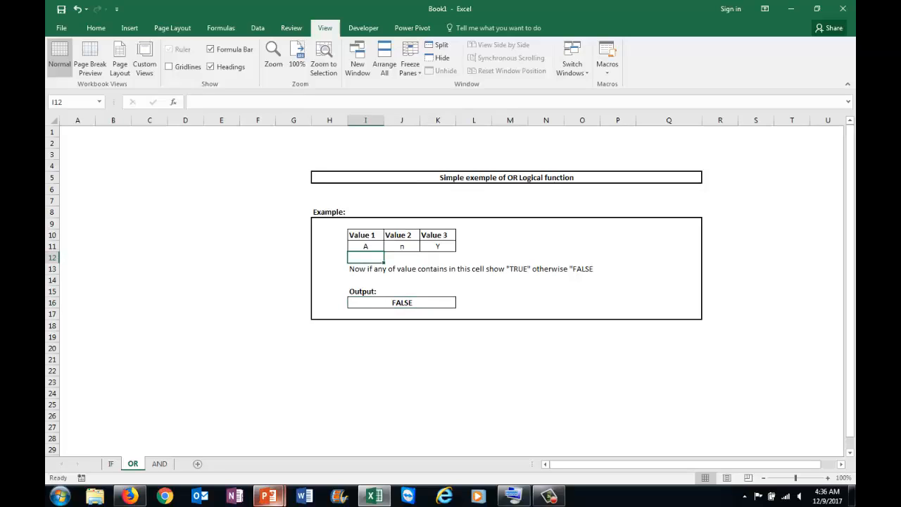
Switch to the running PowerPoint slide show and advance through the AND function's syntax slide.
{"action": "left_click", "coordinate": [267, 496]}
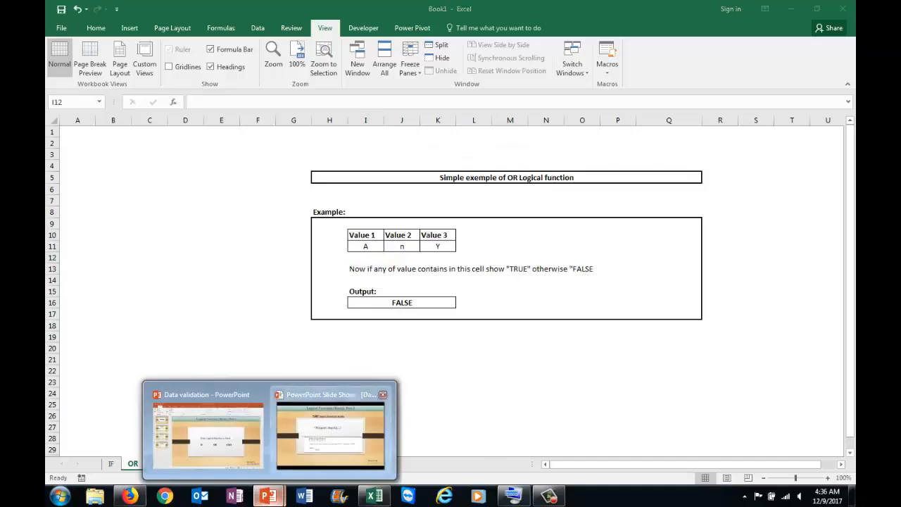
{"action": "left_click", "coordinate": [331, 433]}
{"action": "key", "text": "Right"}
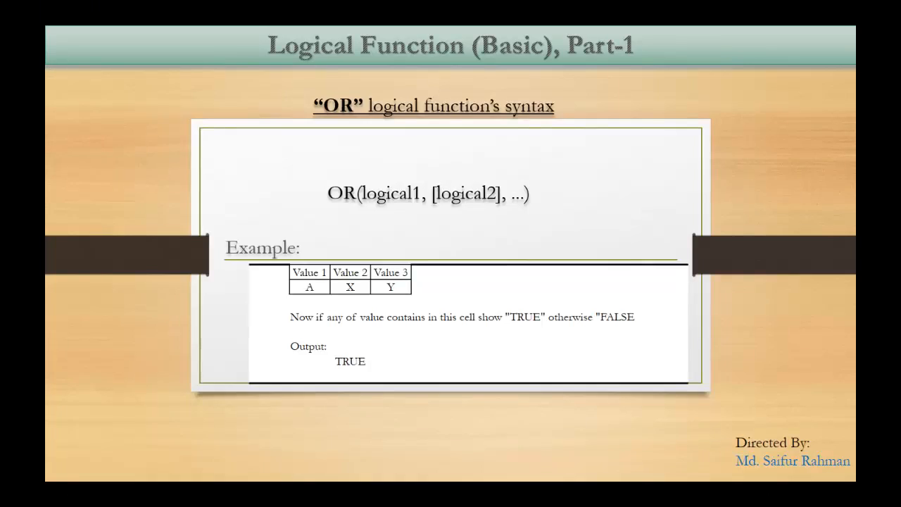
{"action": "key", "text": "Right"}
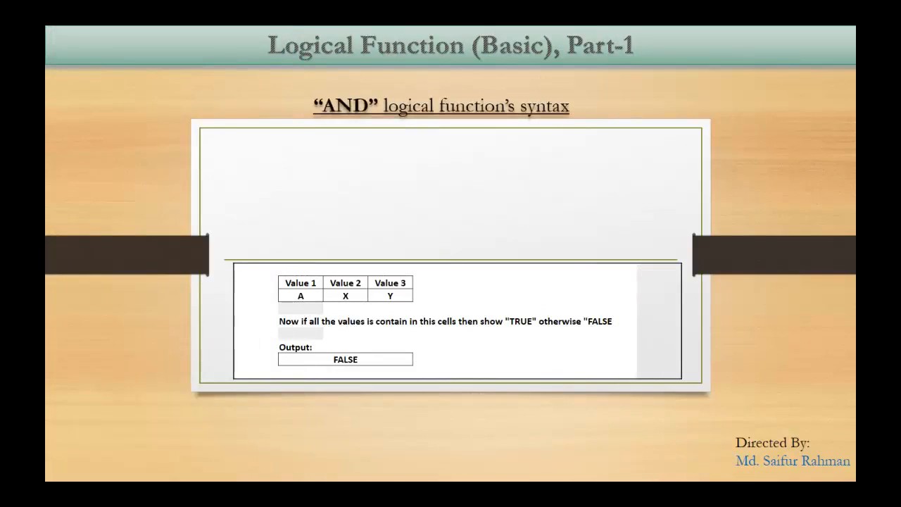
{"action": "key", "text": "Right"}
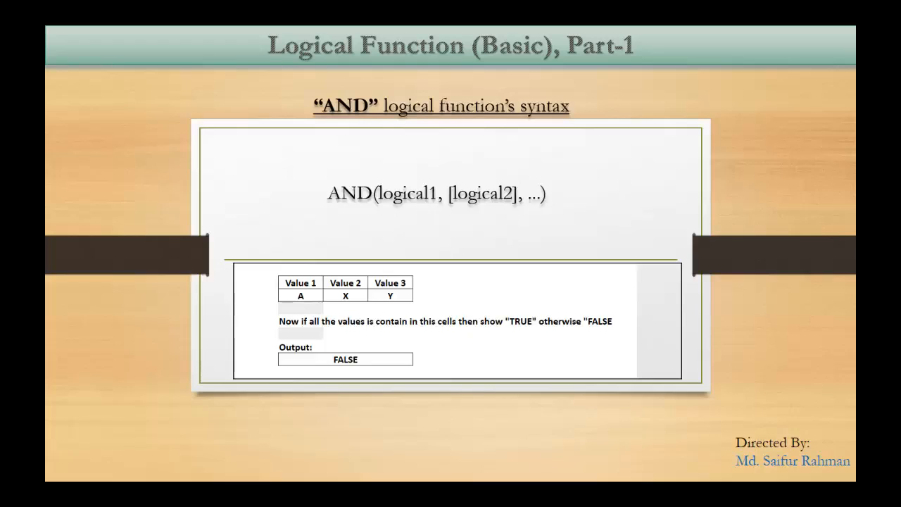
{"action": "key", "text": "Right"}
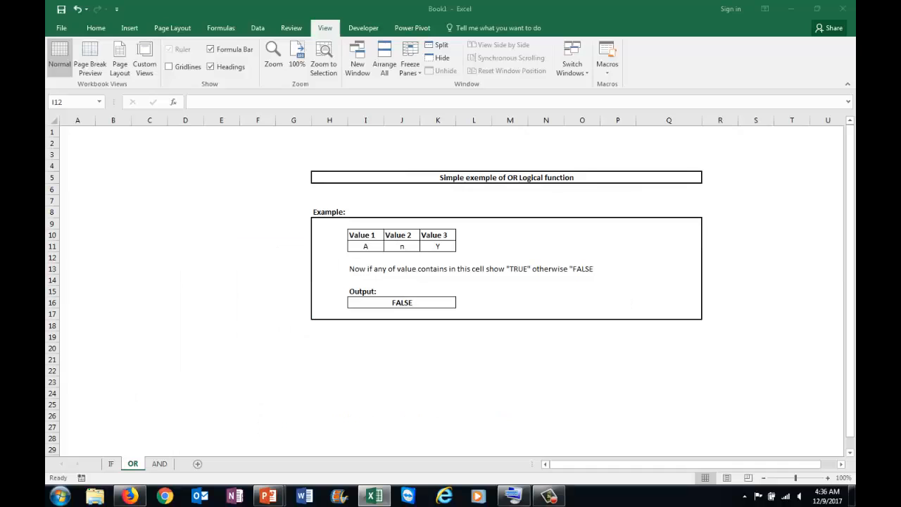
In the Excel workbook, open the AND sheet and examine the AND formula in output cell H18 against Value 1.
{"action": "left_click", "coordinate": [159, 464]}
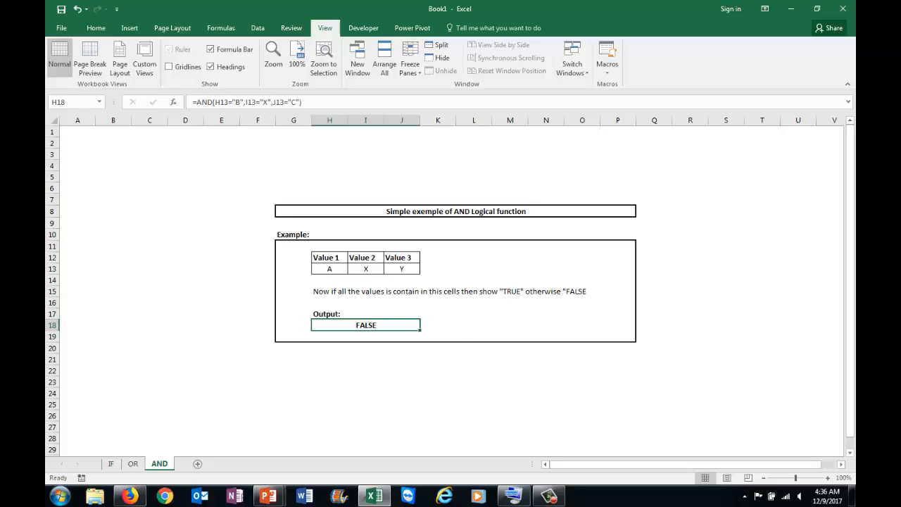
{"action": "double_click", "coordinate": [350, 325]}
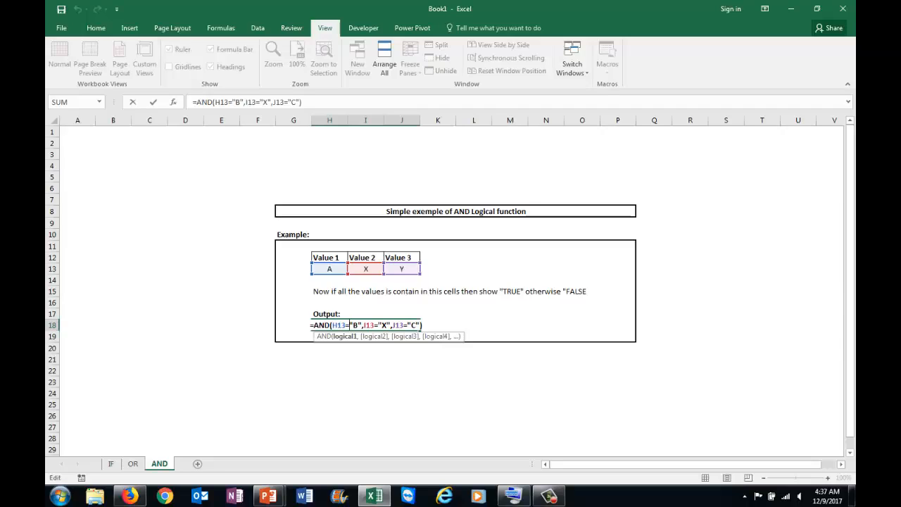
{"action": "key", "text": "Return"}
{"action": "left_click", "coordinate": [366, 326]}
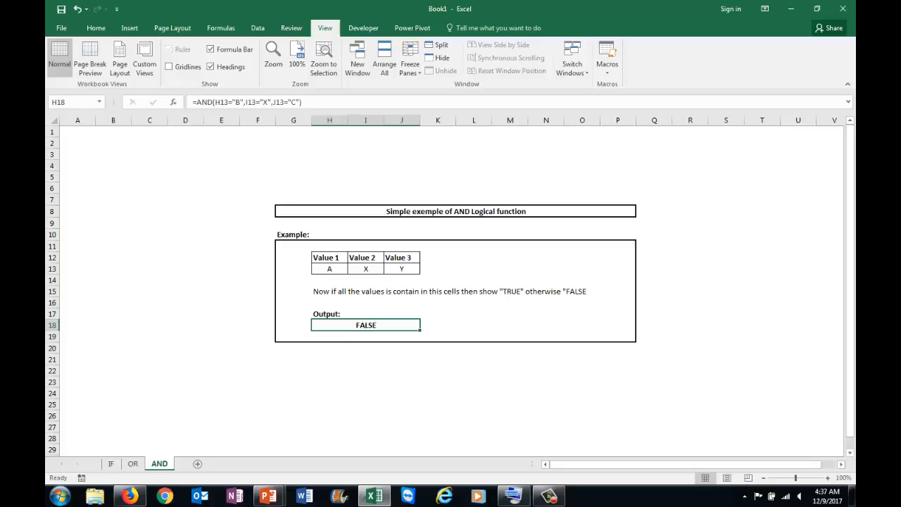
{"action": "left_click", "coordinate": [330, 269]}
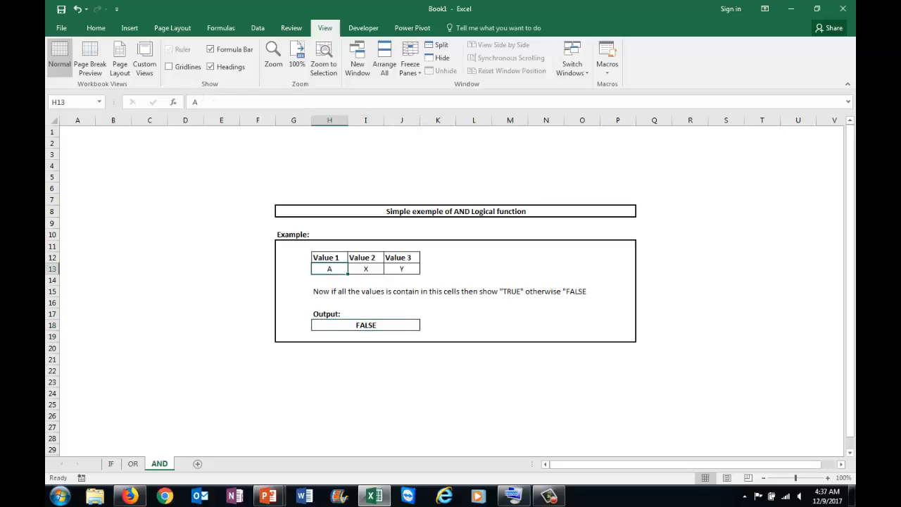
{"action": "left_click", "coordinate": [366, 325]}
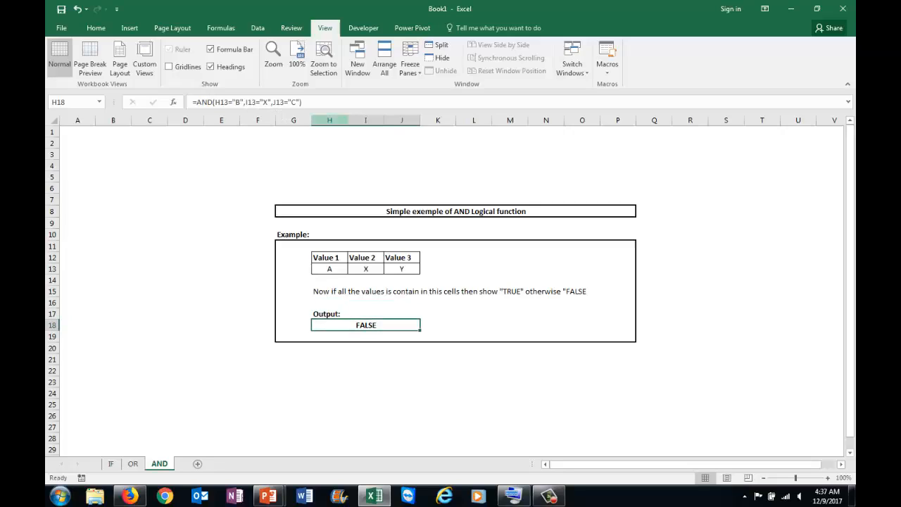
Set Value 1 in H13 to B and Value 3 in J13 to C, and check the AND output cell.
{"action": "left_click", "coordinate": [330, 269]}
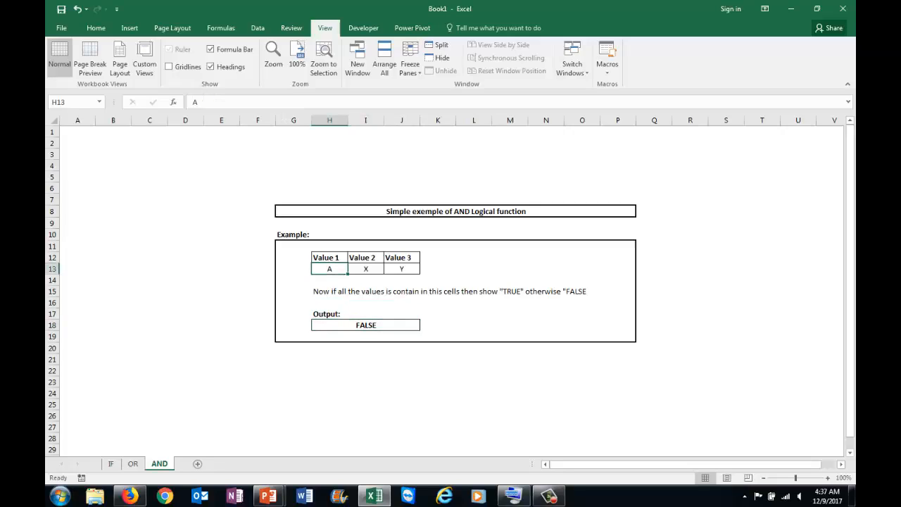
{"action": "type", "text": "b"}
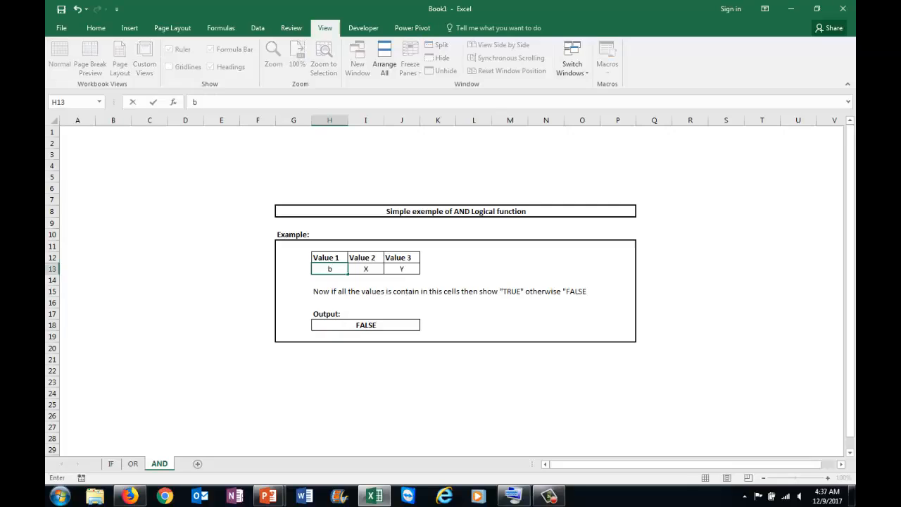
{"action": "key", "text": "BackSpace"}
{"action": "type", "text": "B"}
{"action": "key", "text": "Tab"}
{"action": "key", "text": "Tab"}
{"action": "type", "text": "C"}
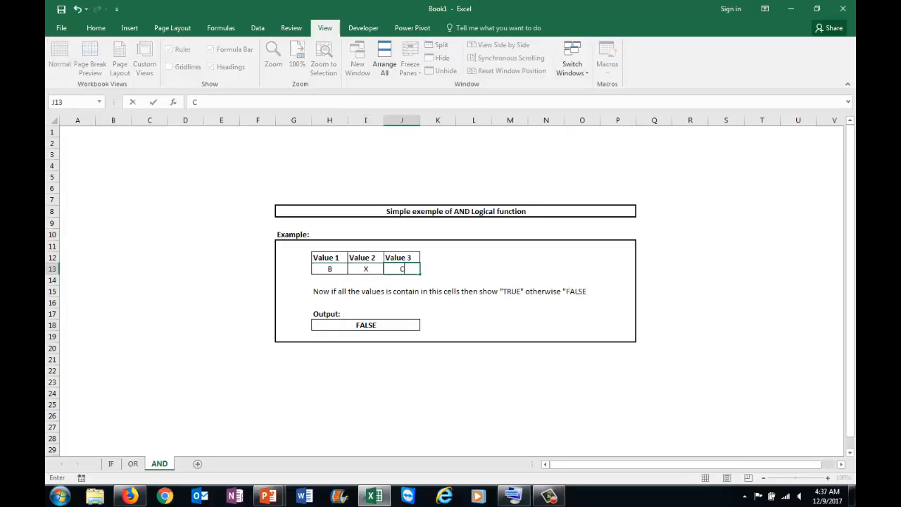
{"action": "key", "text": "Return"}
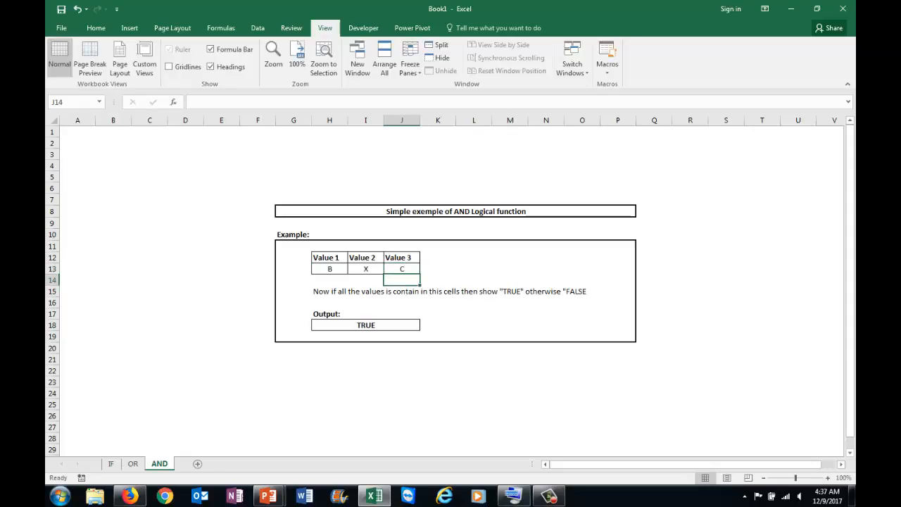
{"action": "left_click", "coordinate": [366, 326]}
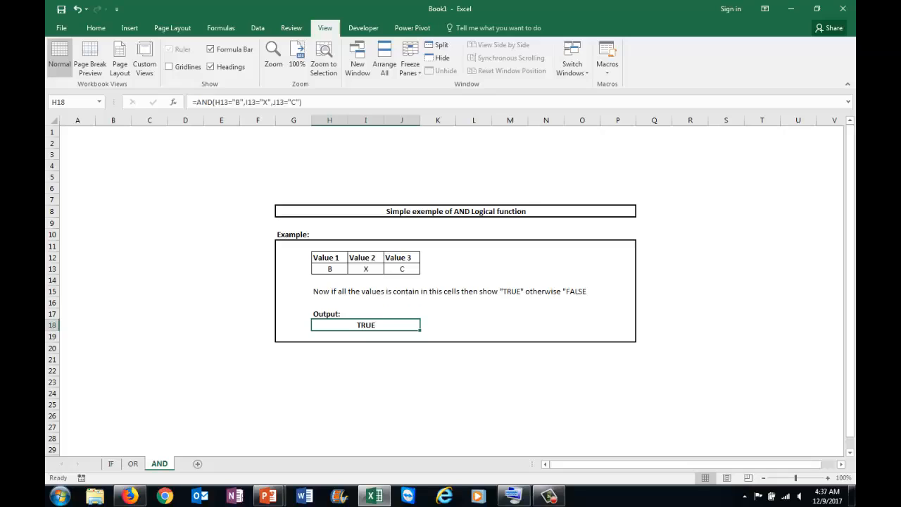
Examine the three values in H13:J13 and compare them with the AND formula in the output cell.
{"action": "key", "text": "Up"}
{"action": "key", "text": "Up"}
{"action": "key", "text": "Up"}
{"action": "key", "text": "Up"}
{"action": "key", "text": "Up"}
{"action": "key", "text": "Right"}
{"action": "key", "text": "Right"}
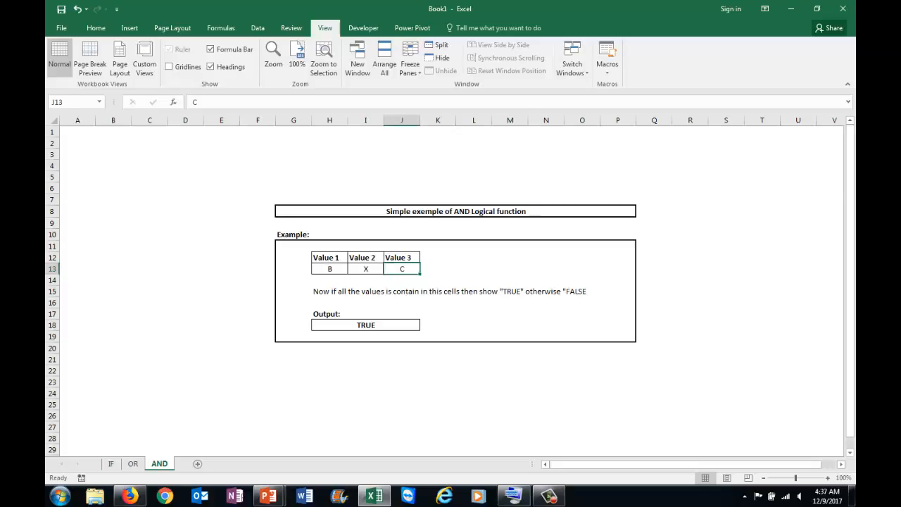
{"action": "key", "text": "Left"}
{"action": "key", "text": "Left"}
{"action": "key", "text": "Right"}
{"action": "key", "text": "Right"}
{"action": "key", "text": "Left"}
{"action": "key", "text": "Left"}
{"action": "key", "text": "shift+Right"}
{"action": "key", "text": "shift+Right"}
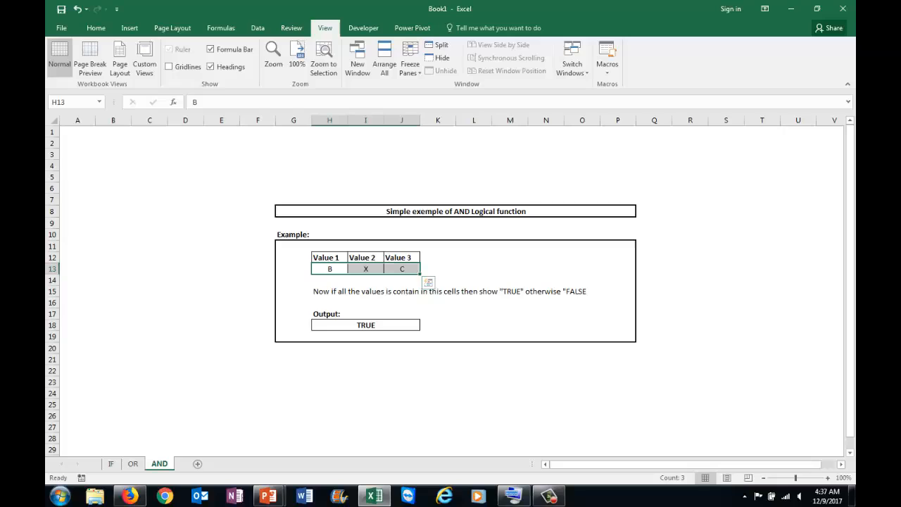
{"action": "left_click", "coordinate": [365, 325]}
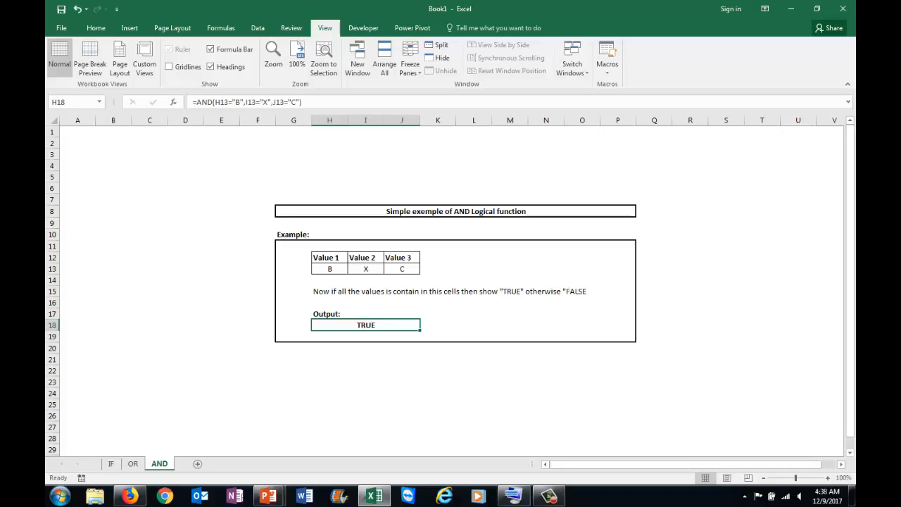
{"action": "left_click", "coordinate": [549, 496]}
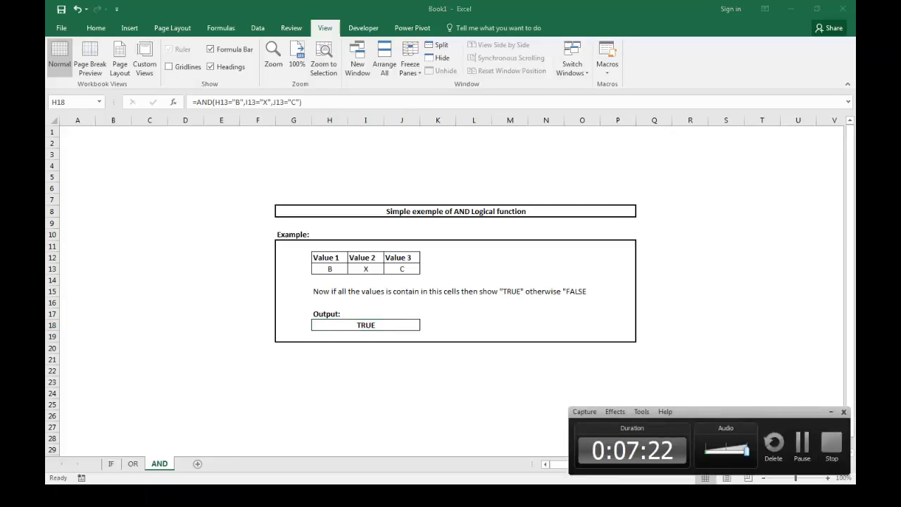